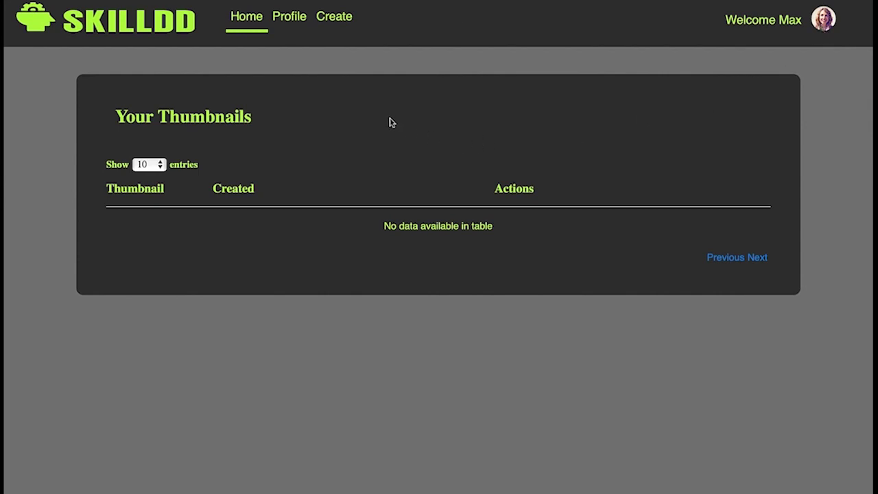
# - Start a thumbnail from the template showing a seated man with a laptop, and move his photo up toward the title
pyautogui.click(339, 22)
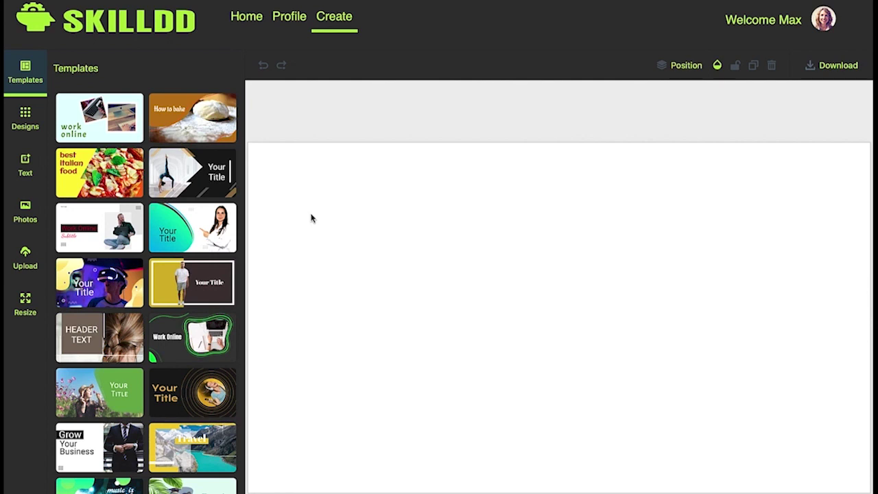
pyautogui.click(141, 223)
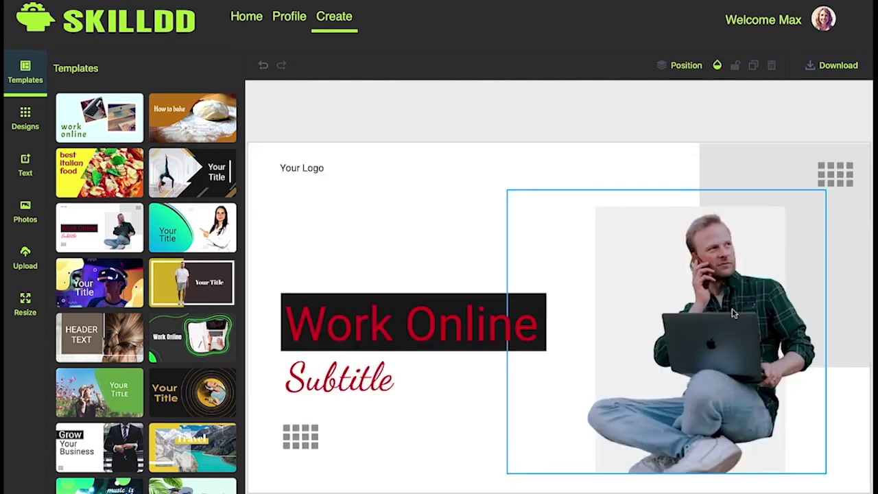
pyautogui.click(702, 329)
pyautogui.moveTo(701, 329); pyautogui.dragTo(631, 236)
# - Set the "Work Online" title to the Abril Fatface font in bright green, and open its list of effects
pyautogui.click(400, 325)
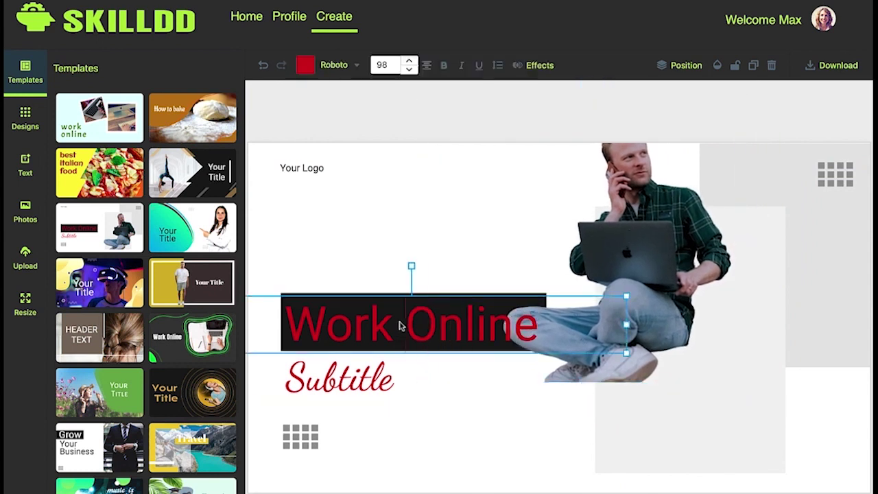
pyautogui.moveTo(555, 340); pyautogui.dragTo(281, 333)
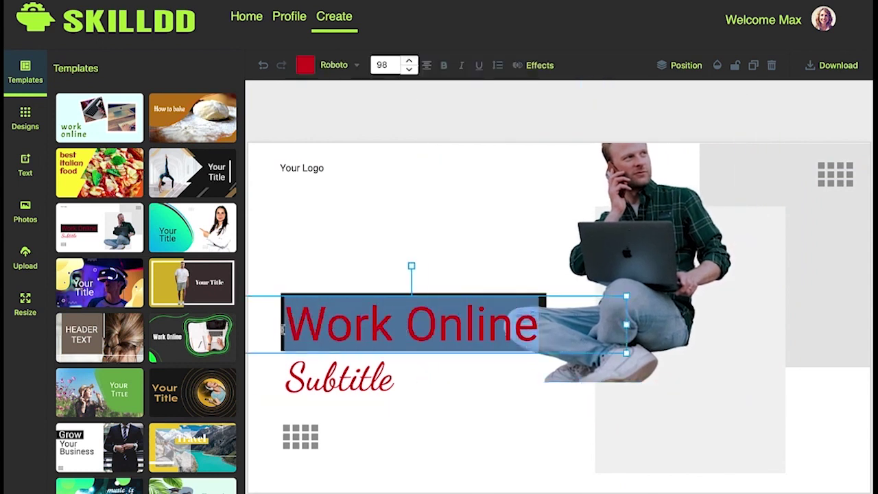
pyautogui.click(334, 65)
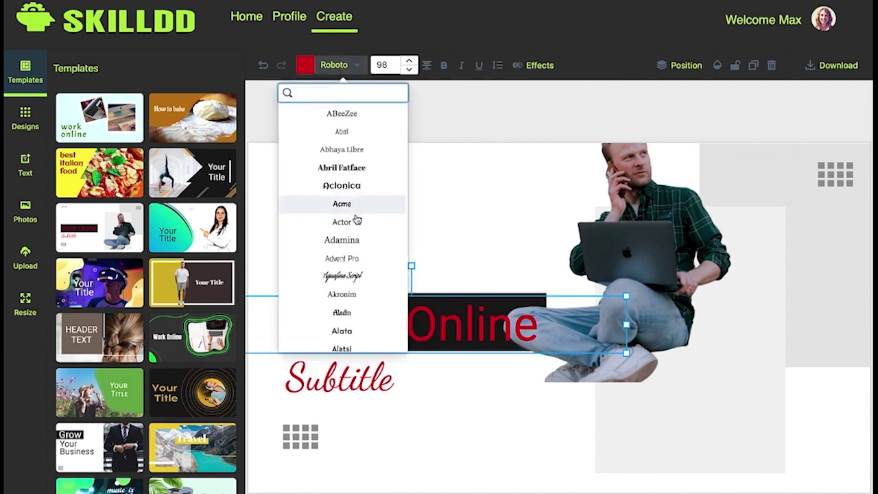
pyautogui.click(343, 170)
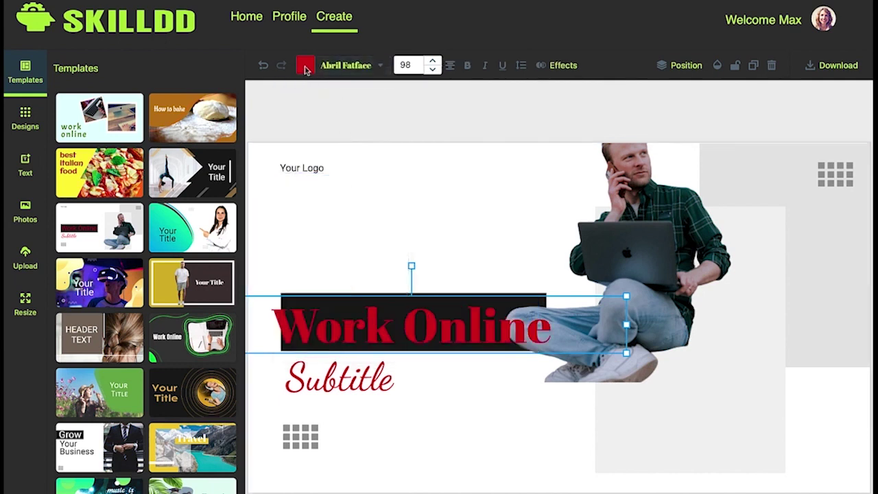
pyautogui.click(305, 66)
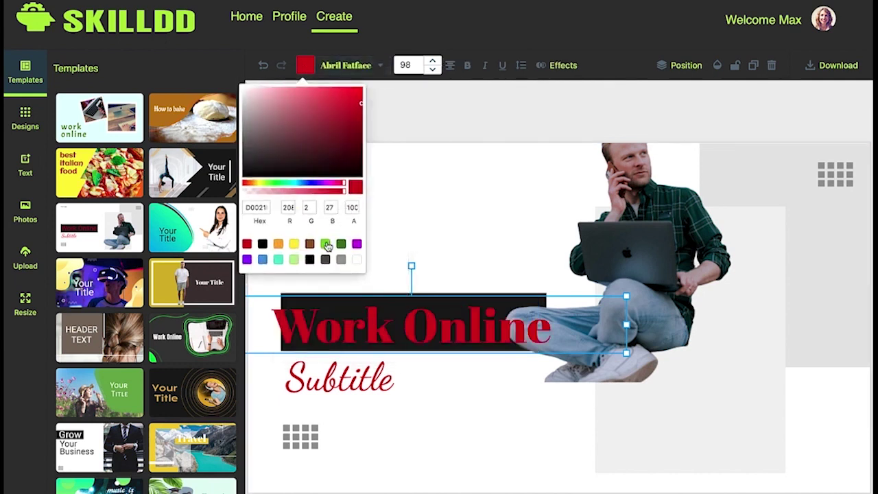
pyautogui.click(326, 244)
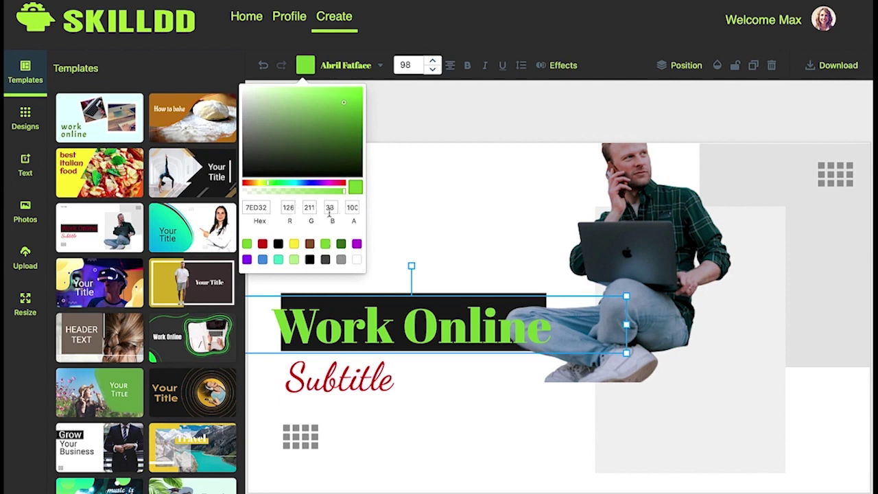
pyautogui.click(434, 121)
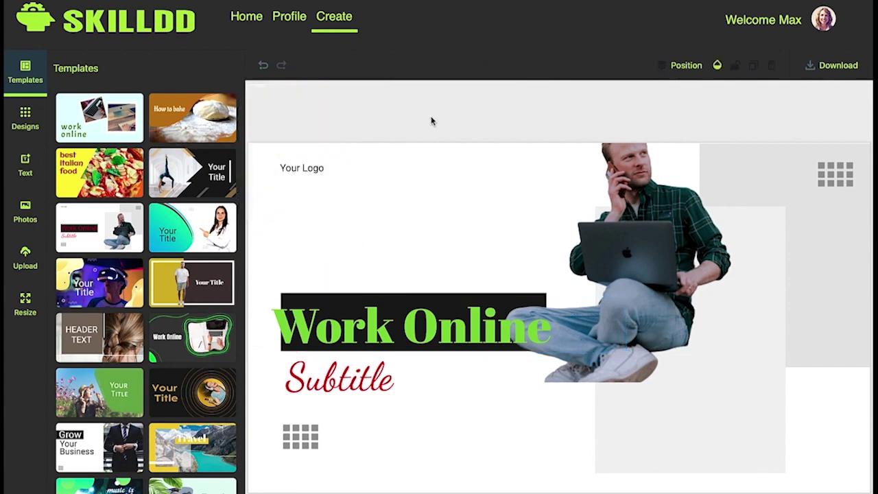
pyautogui.click(560, 68)
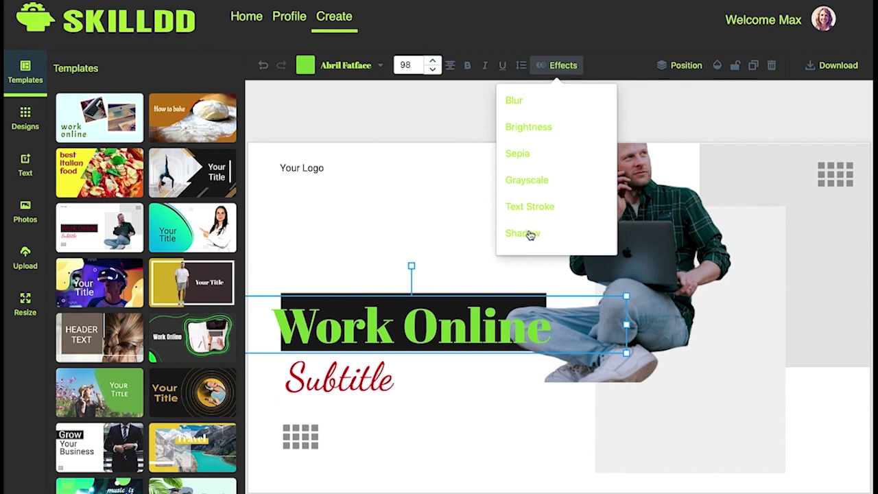
pyautogui.click(408, 139)
# - Replace the photo of the man with the black-and-white soccer ball image from a photo search for "ball"
pyautogui.click(618, 199)
pyautogui.click(771, 65)
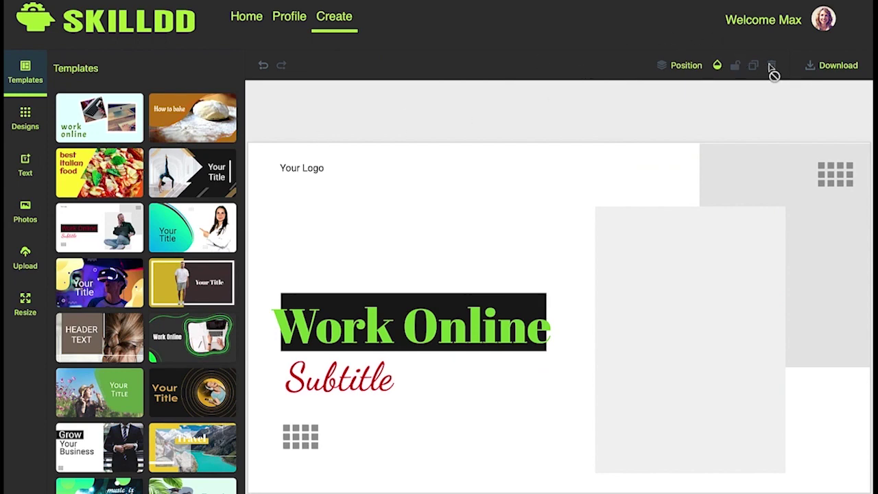
pyautogui.click(24, 211)
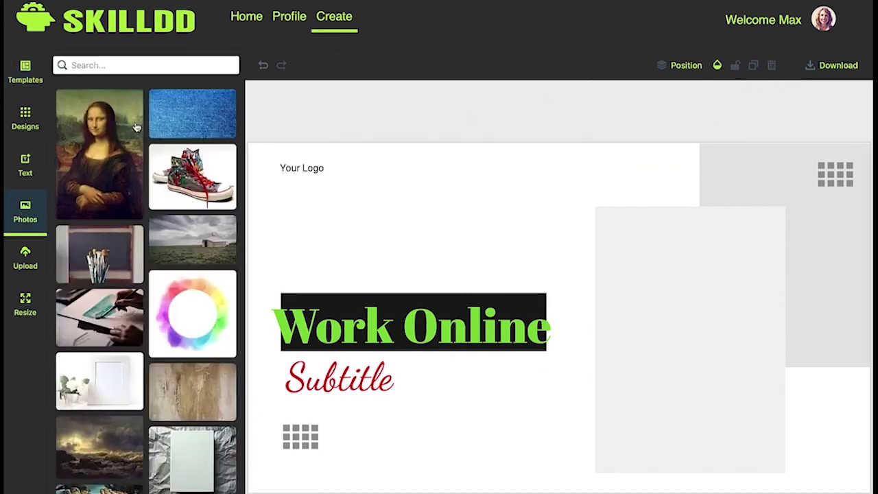
pyautogui.click(104, 65)
pyautogui.write('ball')
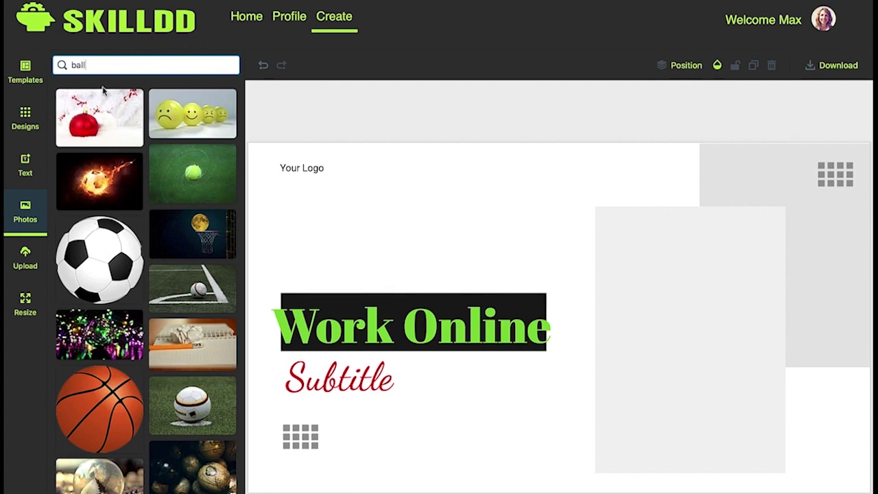
pyautogui.click(100, 269)
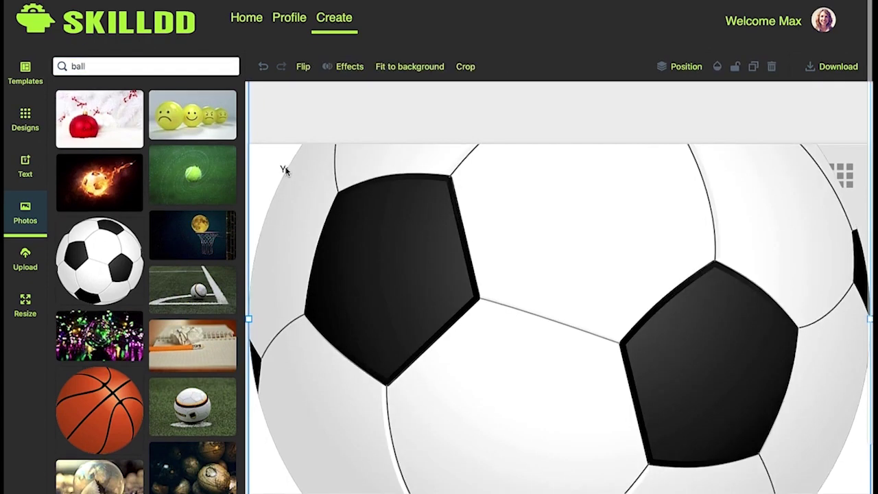
# - Shrink the oversized soccer ball and place it over the light grey rectangle beside the title
pyautogui.moveTo(248, 318); pyautogui.dragTo(283, 316)
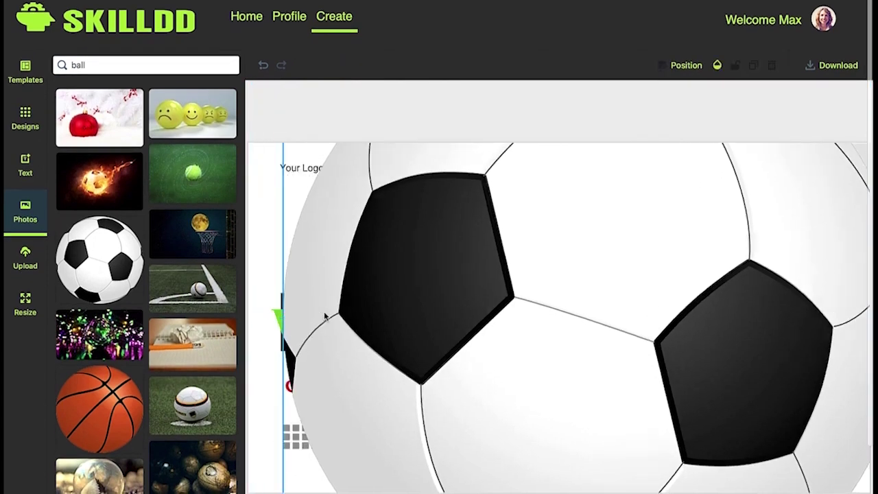
pyautogui.scroll(-2, 460, 318)
pyautogui.moveTo(461, 318); pyautogui.dragTo(425, 157)
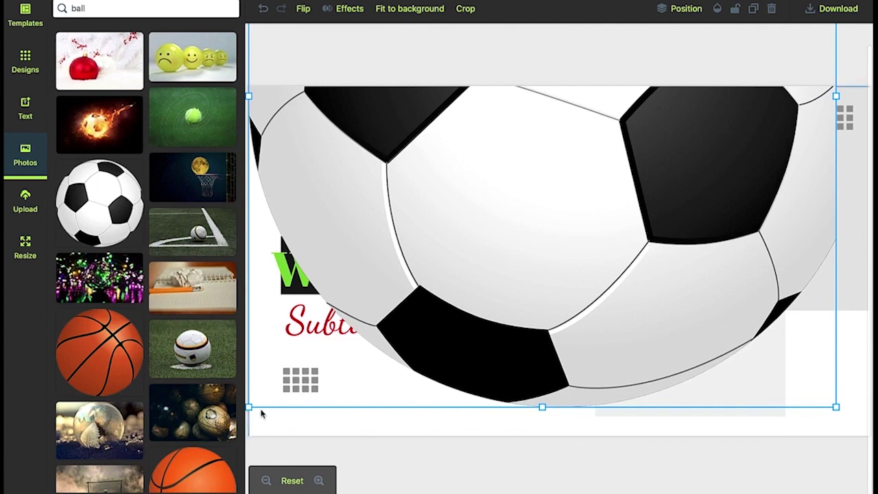
pyautogui.moveTo(249, 406); pyautogui.dragTo(504, 179)
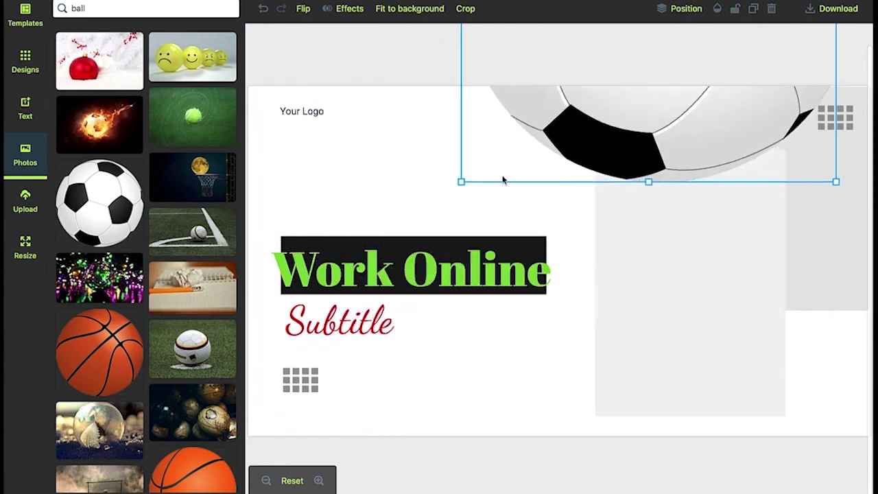
pyautogui.moveTo(664, 113); pyautogui.dragTo(632, 345)
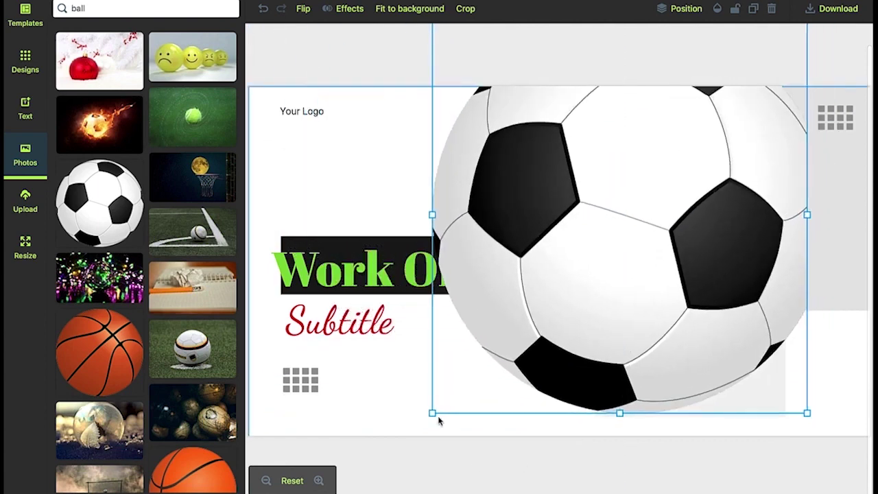
pyautogui.moveTo(432, 415); pyautogui.dragTo(613, 222)
pyautogui.moveTo(700, 137); pyautogui.dragTo(670, 298)
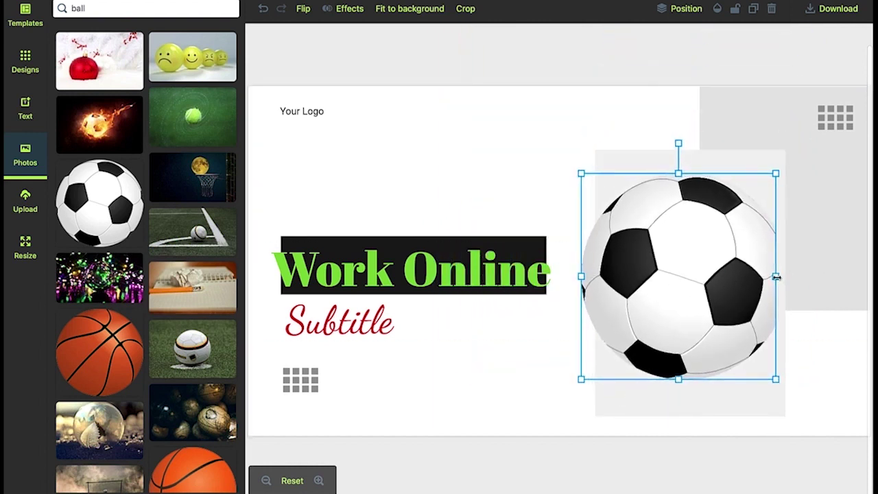
# - Stretch the soccer ball slightly wider and taller, and reposition it over the light grey rectangle beside the title
pyautogui.moveTo(779, 279); pyautogui.dragTo(800, 279)
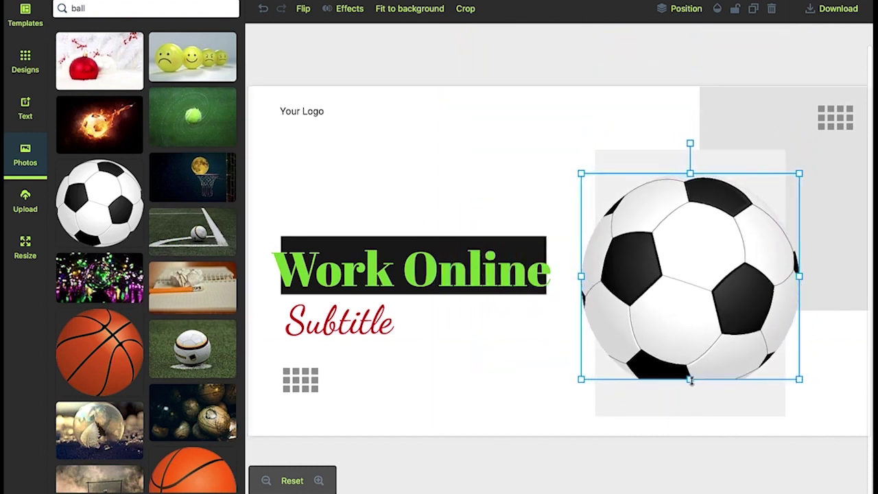
pyautogui.moveTo(690, 379); pyautogui.dragTo(690, 391)
pyautogui.click(846, 369)
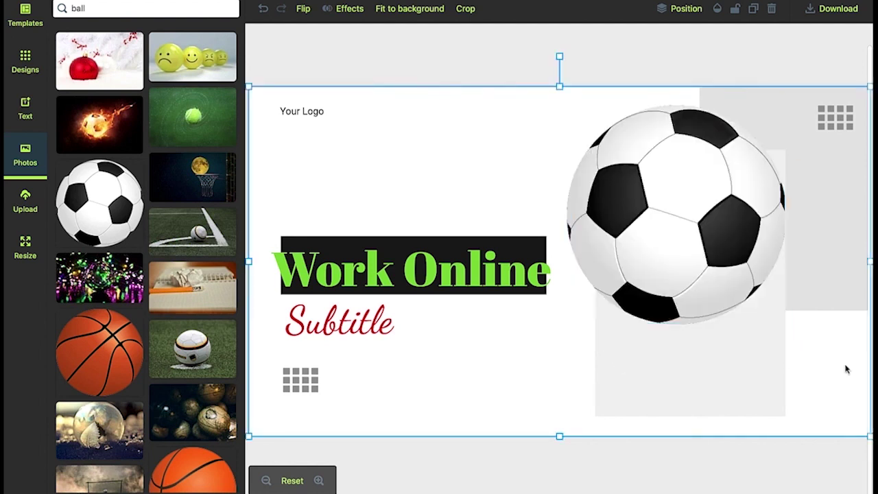
pyautogui.click(726, 187)
pyautogui.moveTo(726, 186); pyautogui.dragTo(718, 250)
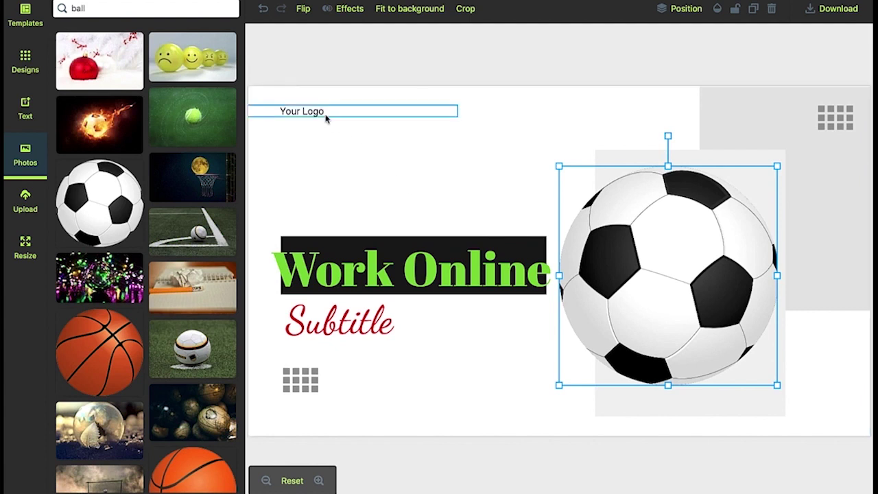
# - Move the "Your Logo" text slightly lower on the design
pyautogui.moveTo(324, 114); pyautogui.dragTo(309, 121)
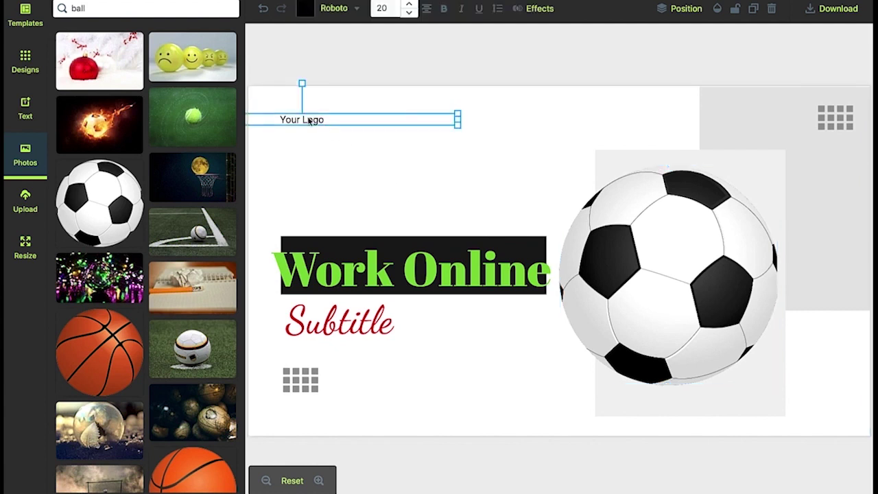
pyautogui.click(478, 75)
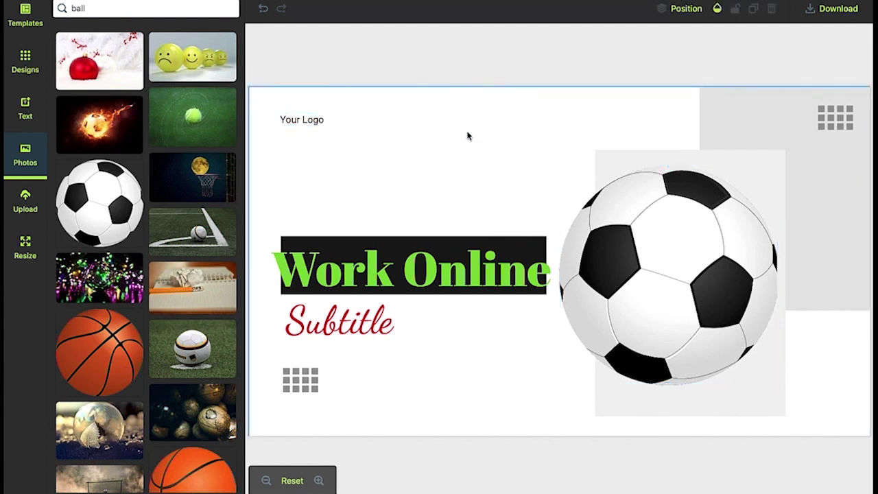
# - Fade the soccer ball to roughly one-third opacity, and lock and unlock it on the canvas
pyautogui.click(659, 261)
pyautogui.click(717, 8)
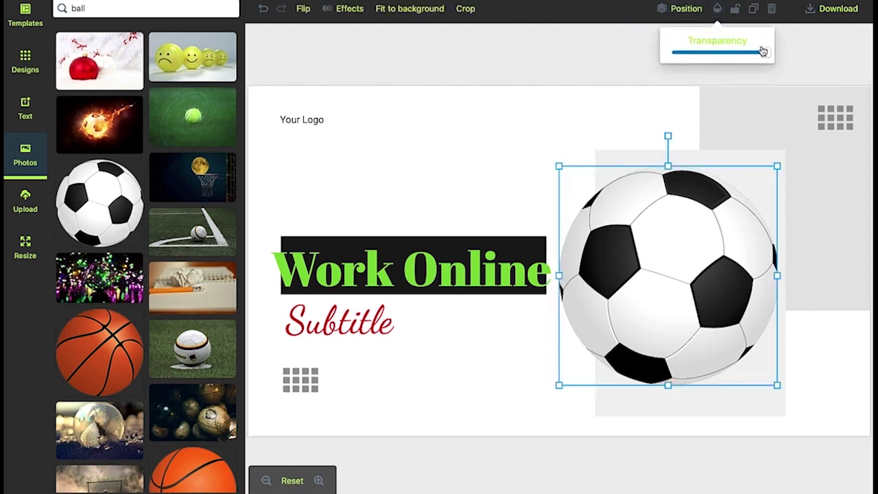
pyautogui.moveTo(763, 54); pyautogui.dragTo(701, 56)
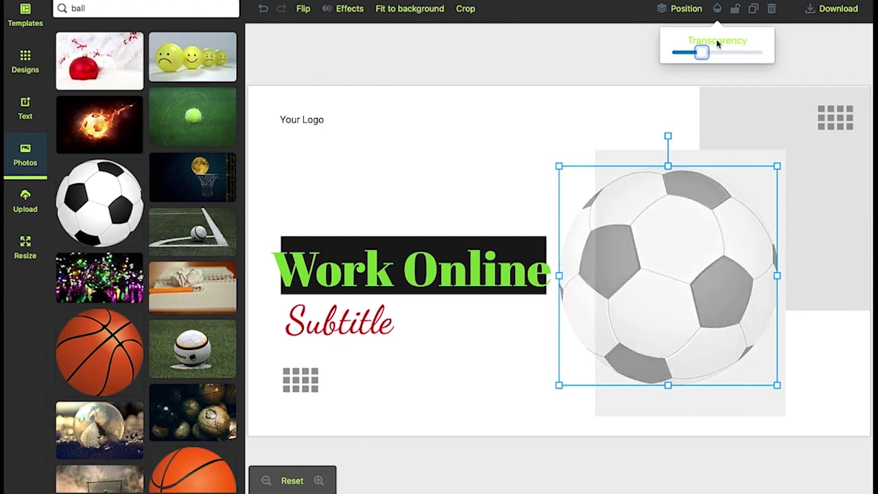
pyautogui.click(735, 9)
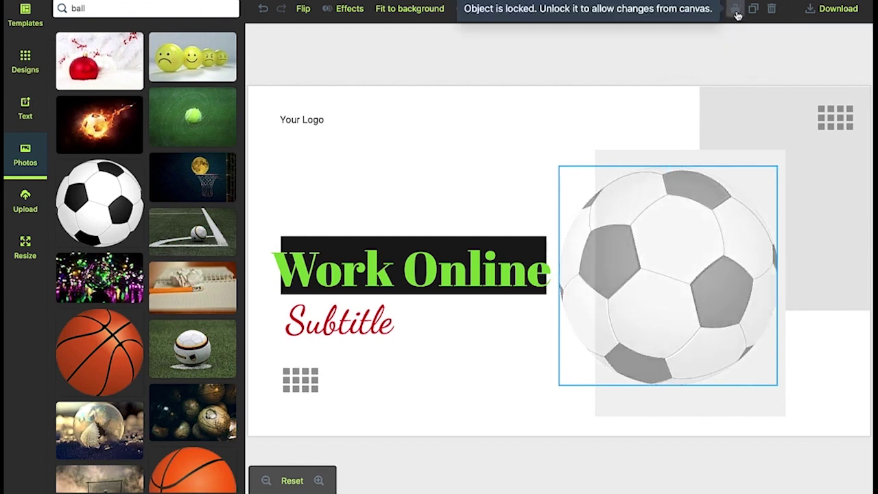
pyautogui.click(736, 11)
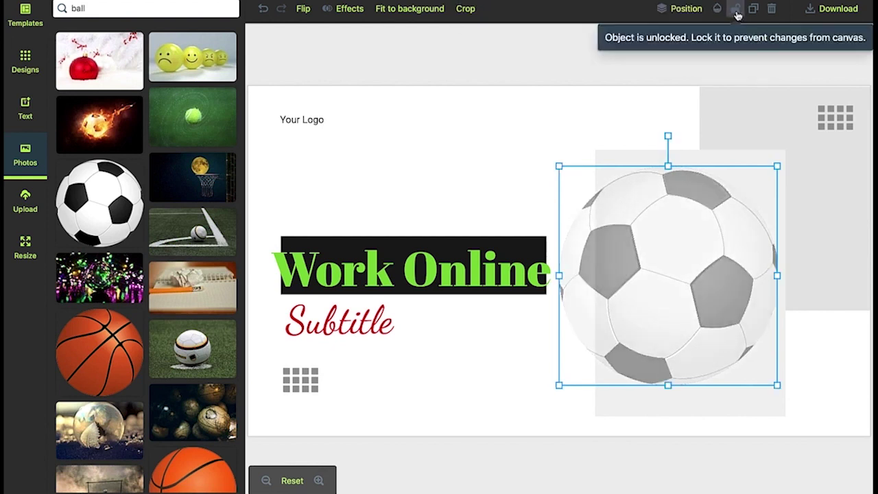
# - Try the Down, Up and To bottom layer orders on the soccer ball, raise it one level, and align it to center
pyautogui.click(685, 14)
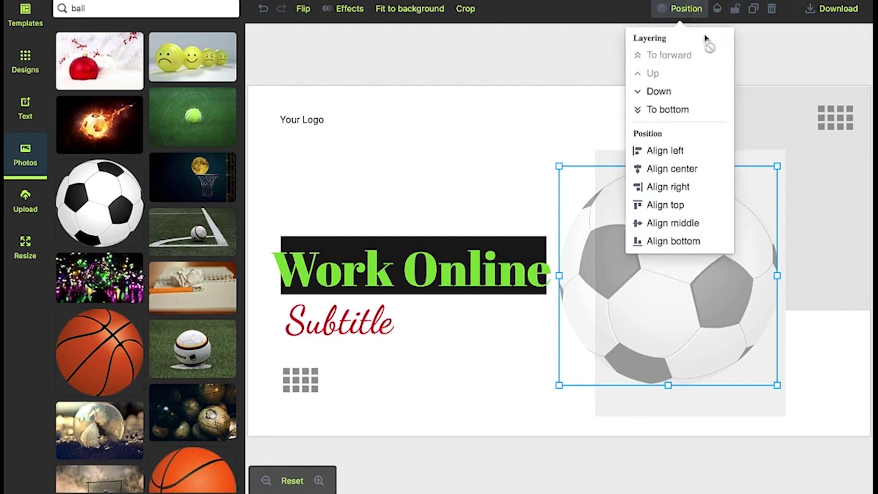
pyautogui.click(666, 94)
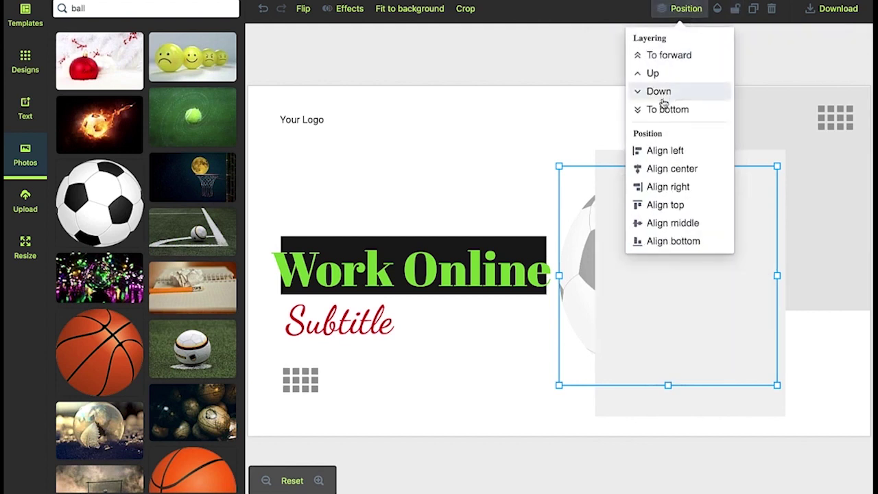
pyautogui.click(659, 77)
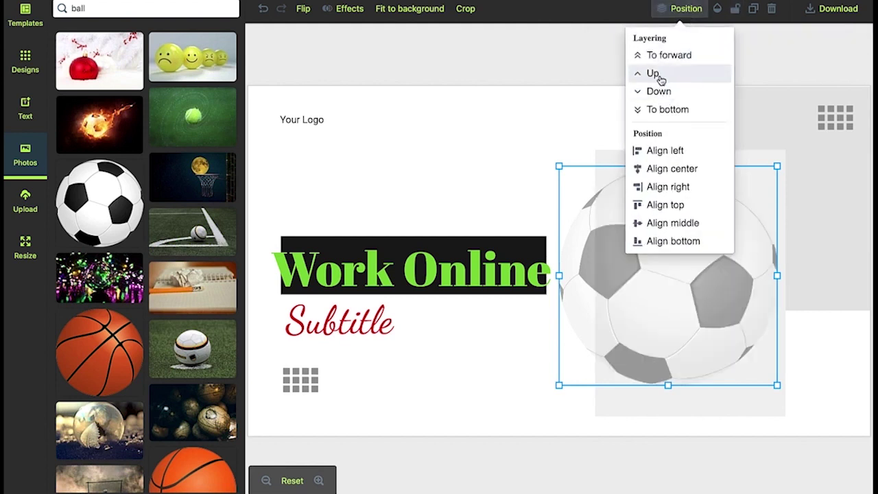
pyautogui.click(666, 111)
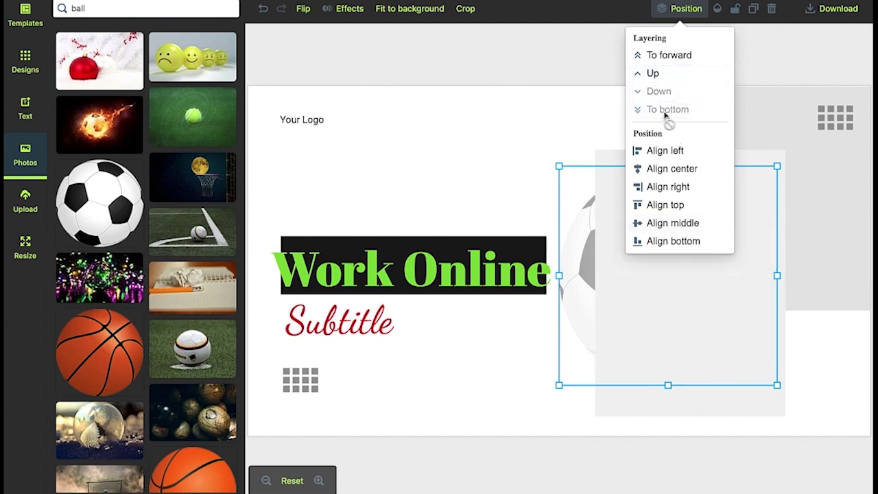
pyautogui.click(657, 80)
pyautogui.click(672, 171)
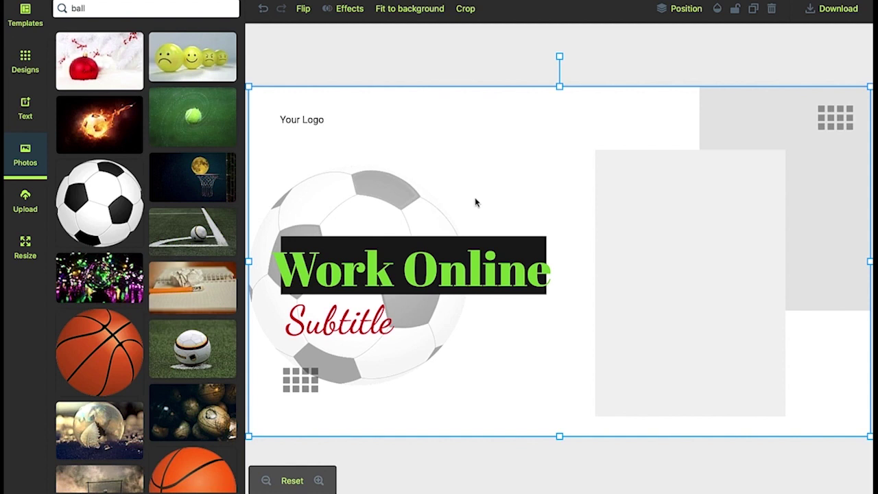
# - Start a new thumbnail with a blank canvas
pyautogui.click(35, 258)
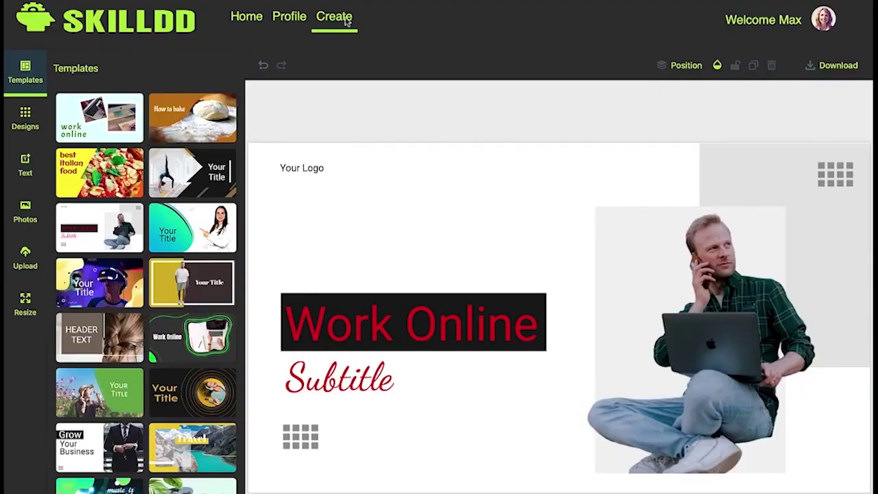
pyautogui.click(346, 22)
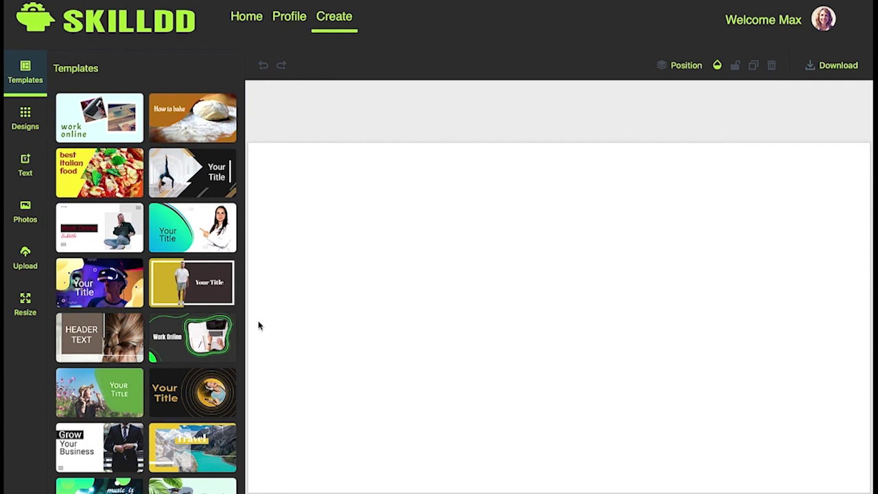
# - Search the photos for pizza, add the whole pizza on a wooden table, and fit it to the background
pyautogui.click(28, 263)
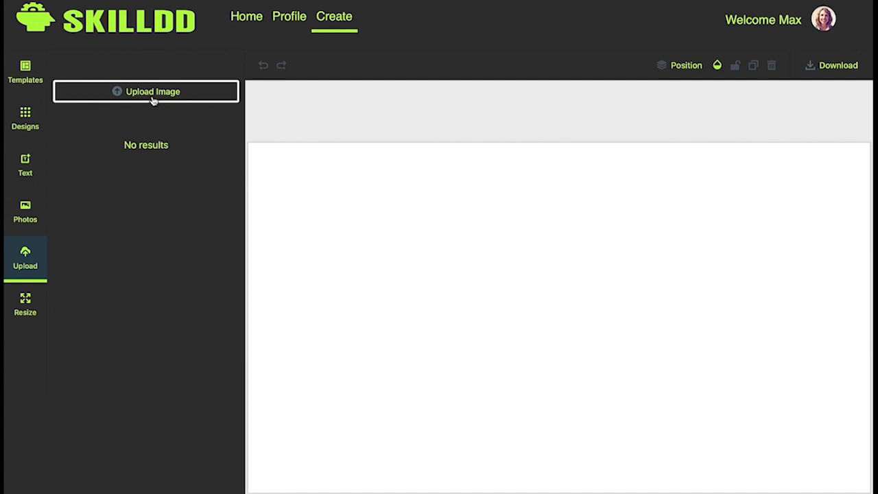
pyautogui.click(29, 219)
pyautogui.click(133, 67)
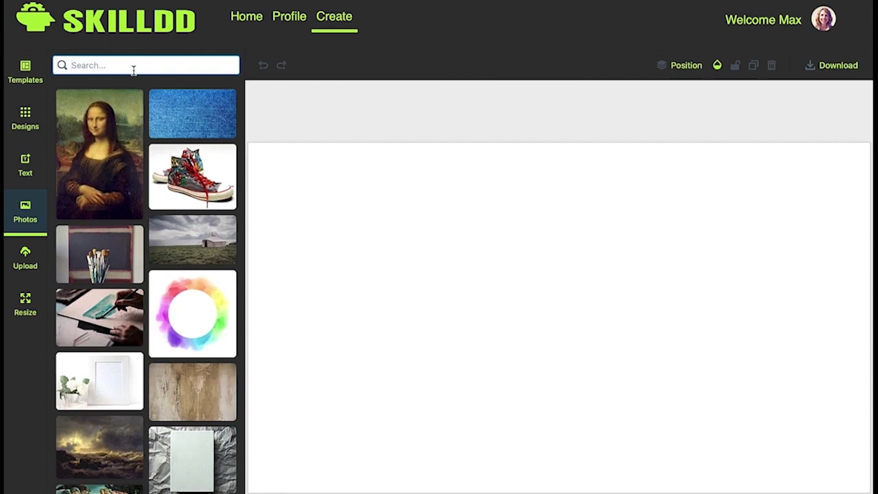
pyautogui.write('pizza')
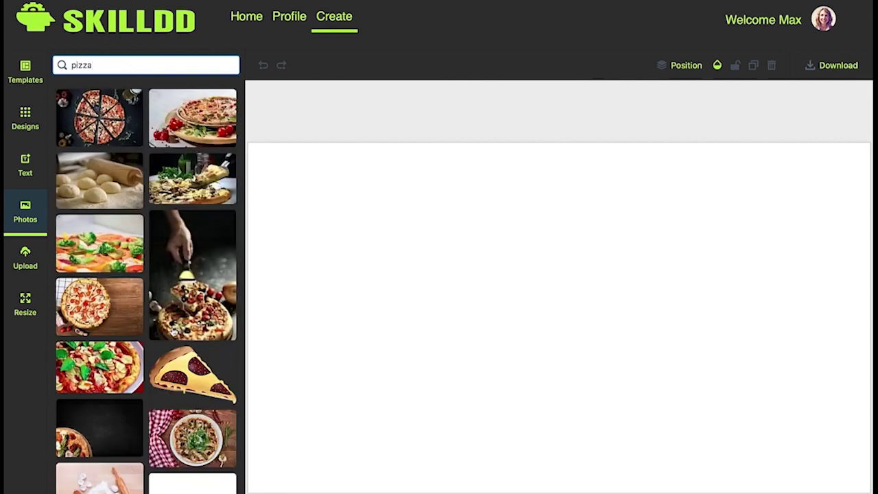
pyautogui.click(101, 321)
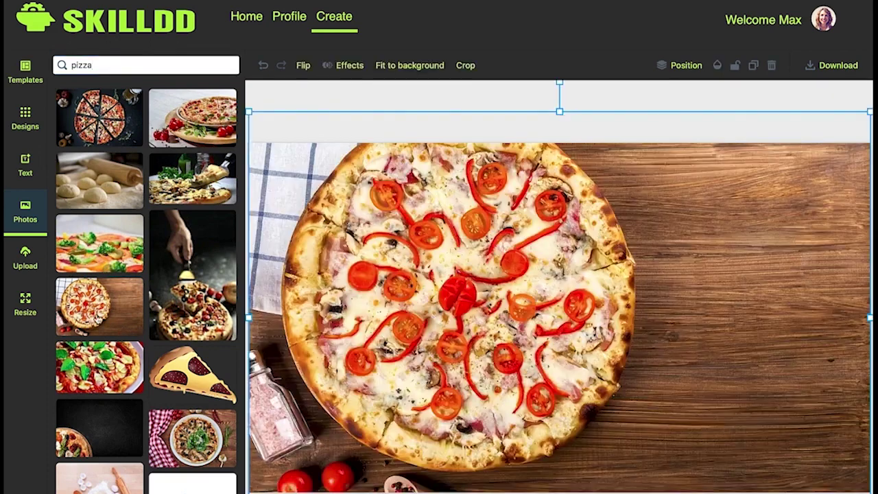
pyautogui.click(405, 65)
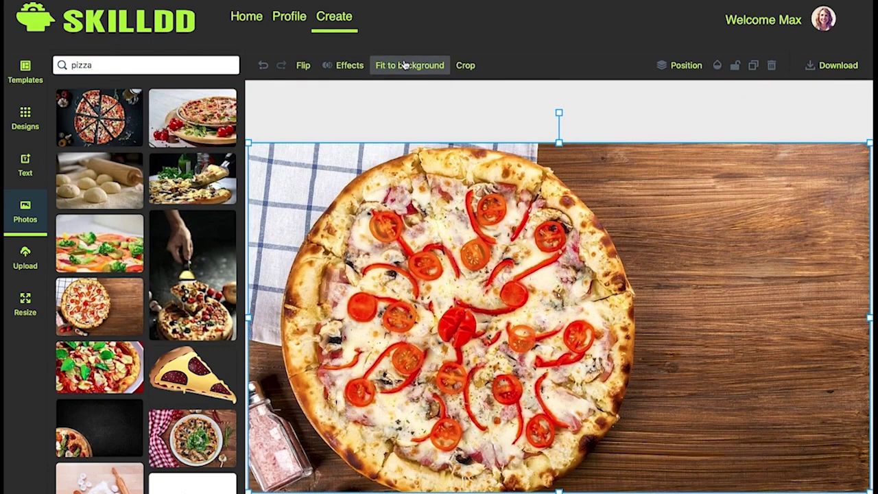
# - Add a header text and place it over the upper part of the wooden area beside the pizza
pyautogui.click(25, 166)
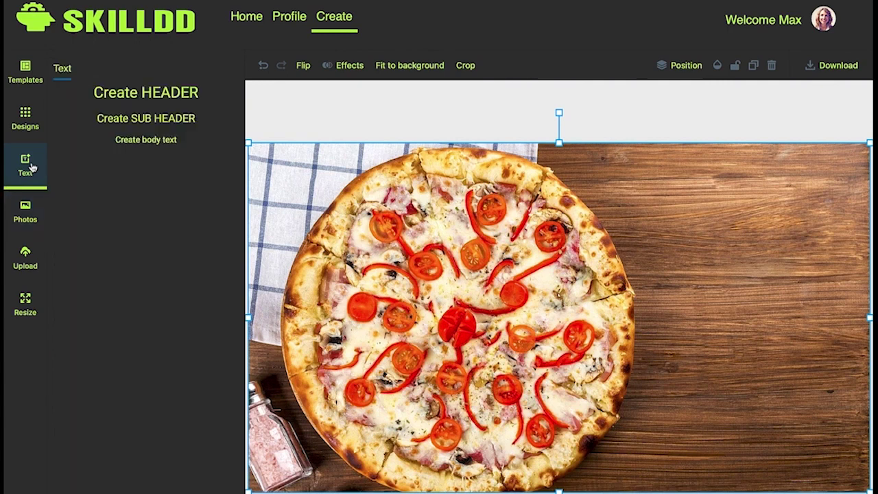
pyautogui.click(159, 101)
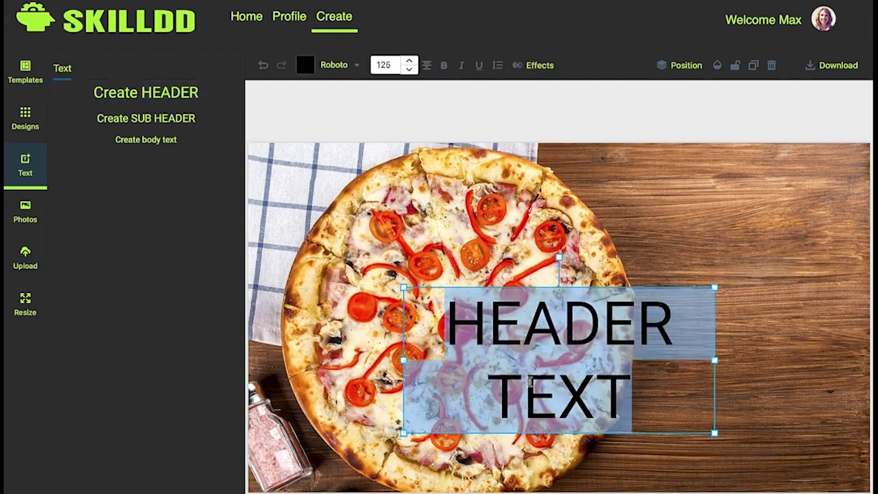
pyautogui.click(768, 367)
pyautogui.moveTo(598, 377); pyautogui.dragTo(756, 247)
# - Set the header text's font to Advent Pro and its color to red (RGB 211, 22, 22)
pyautogui.tripleClick(756, 247)
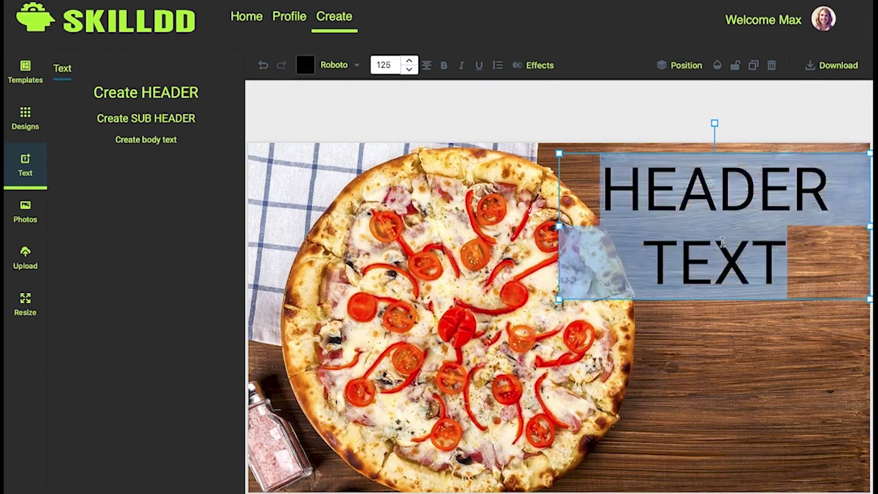
pyautogui.click(357, 68)
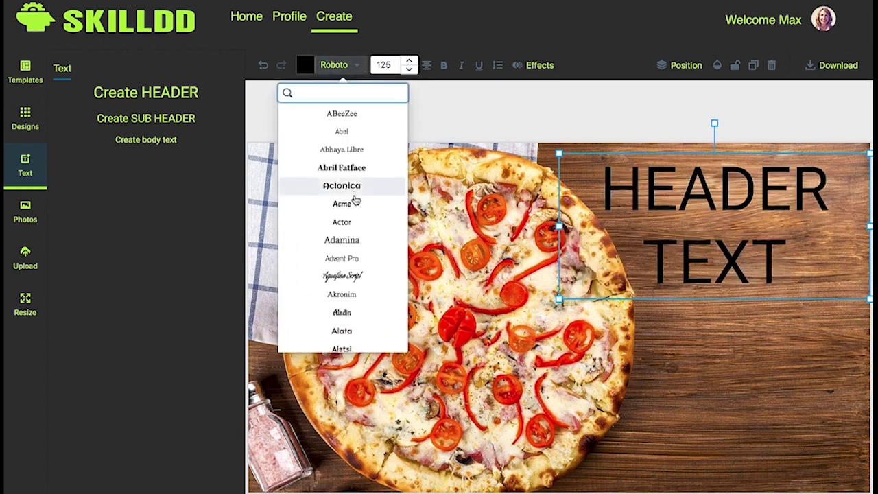
pyautogui.click(349, 257)
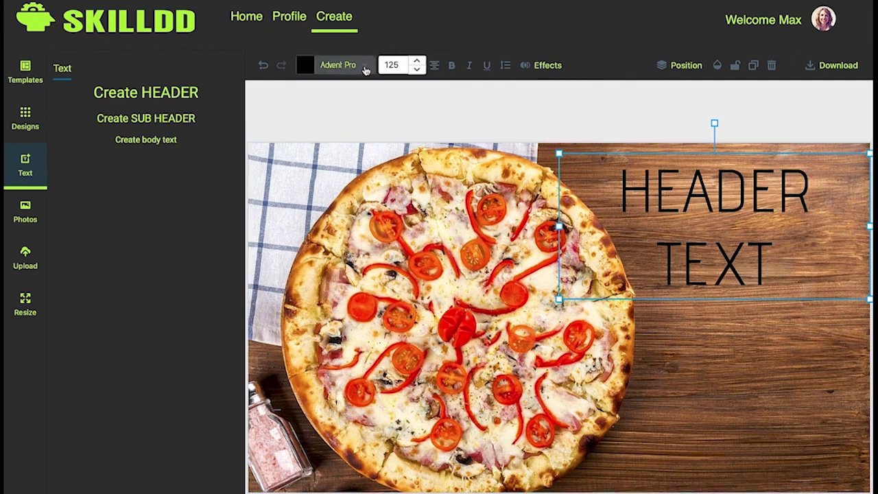
pyautogui.click(364, 67)
pyautogui.click(478, 92)
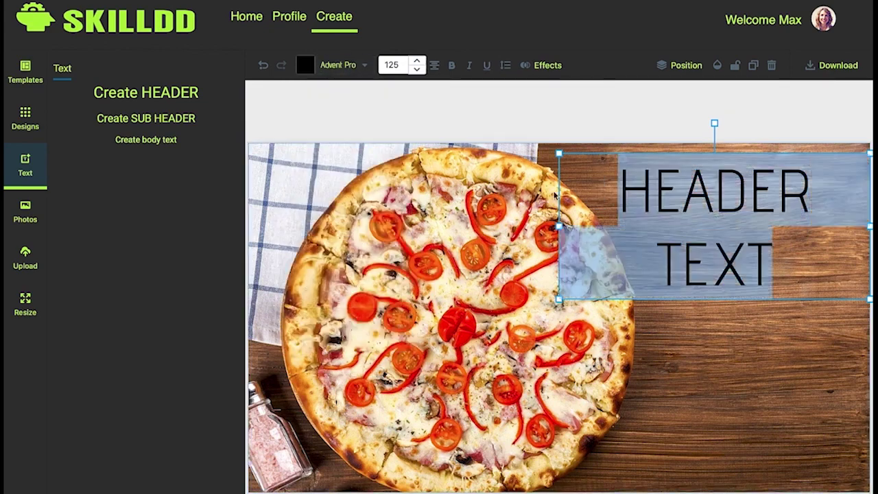
pyautogui.click(305, 65)
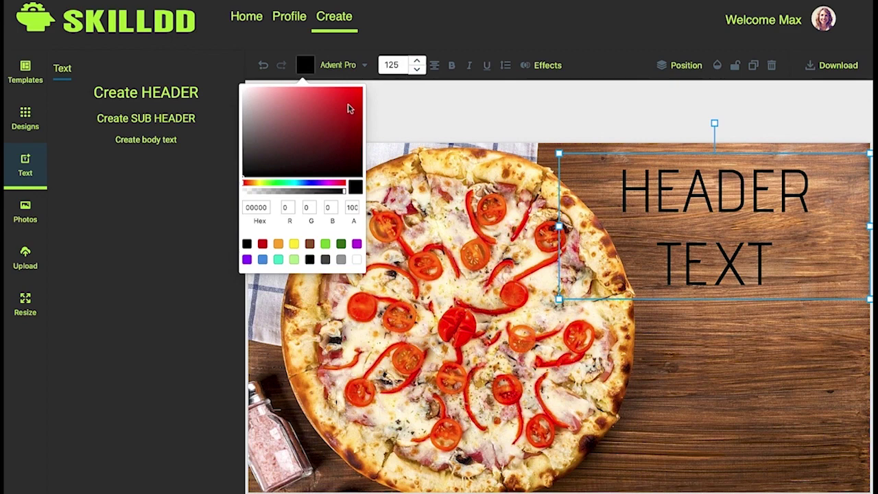
pyautogui.click(350, 105)
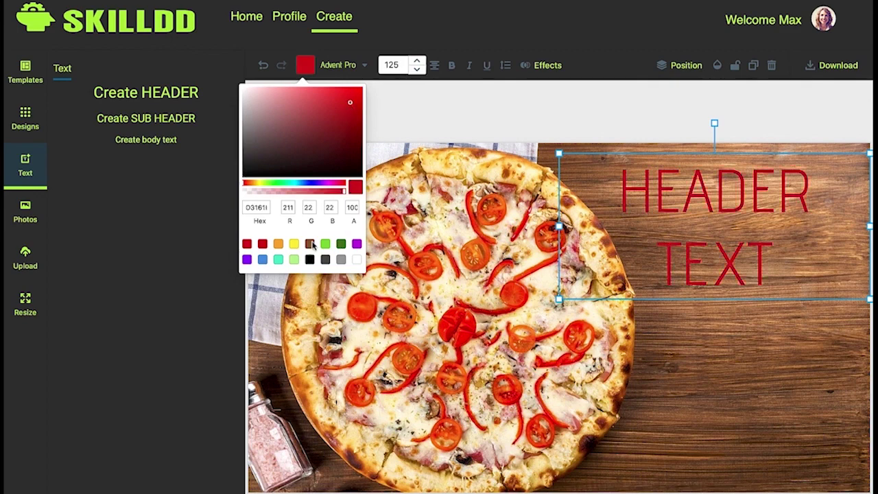
# - Add a sub header text and place it on the wooden area directly below the header
pyautogui.click(157, 118)
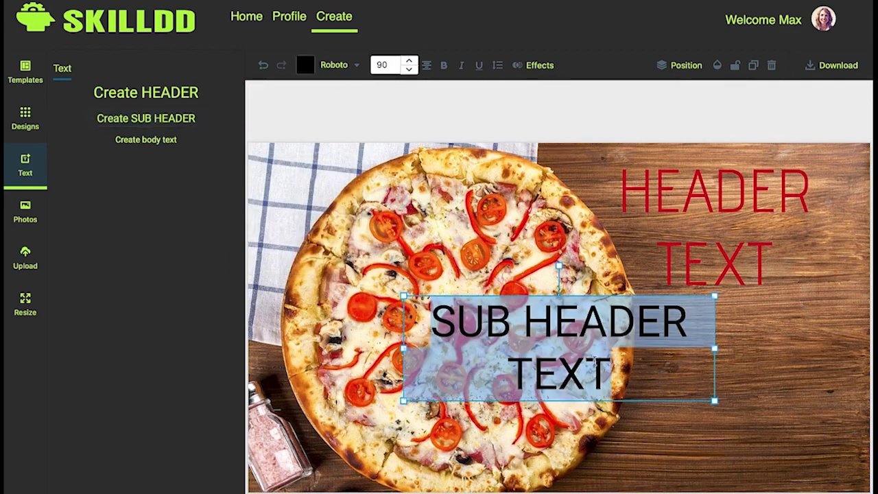
pyautogui.click(794, 397)
pyautogui.moveTo(638, 360); pyautogui.dragTo(805, 369)
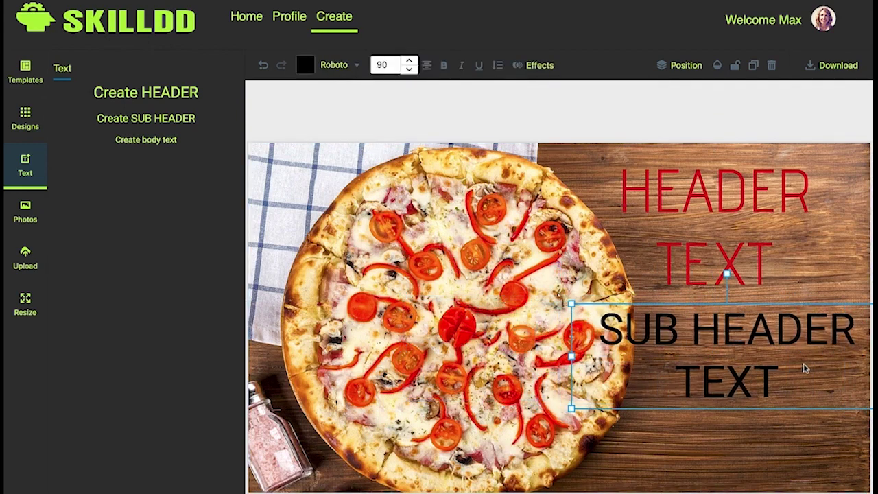
# - Reduce the sub header text's font size one point at a time to 76
pyautogui.doubleClick(701, 389)
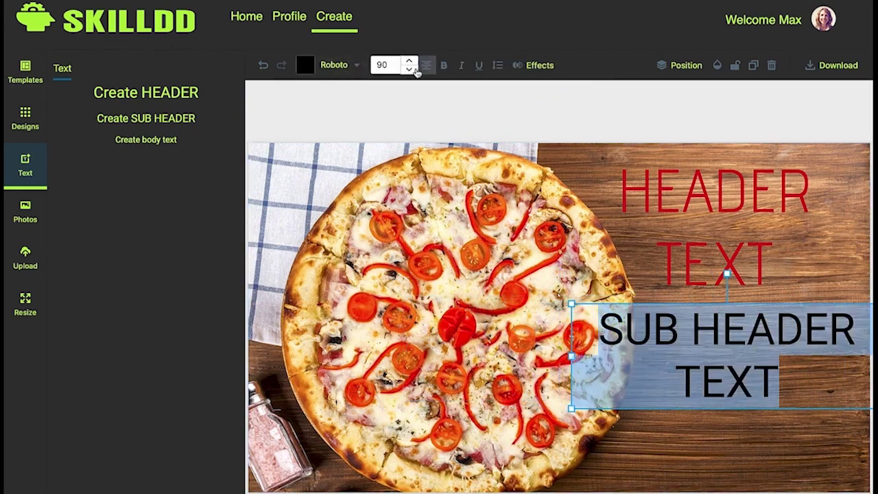
pyautogui.click(409, 70)
pyautogui.click(408, 69)
pyautogui.click(409, 69)
pyautogui.click(409, 69)
pyautogui.click(408, 69)
pyautogui.click(409, 70)
pyautogui.click(408, 70)
pyautogui.click(408, 69)
pyautogui.click(409, 70)
pyautogui.click(409, 69)
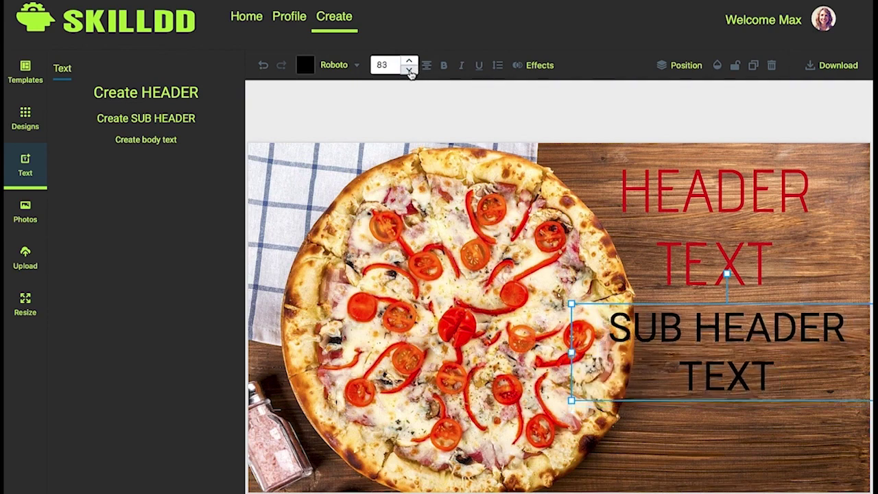
pyautogui.click(408, 70)
pyautogui.click(409, 69)
pyautogui.click(408, 70)
pyautogui.click(409, 70)
# - Set the sub header text's font size to 35
pyautogui.doubleClick(386, 66)
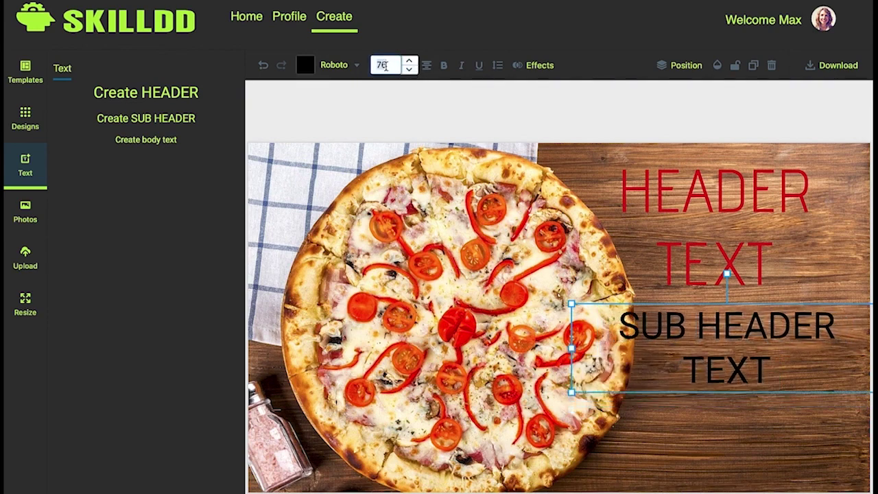
pyautogui.write('35')
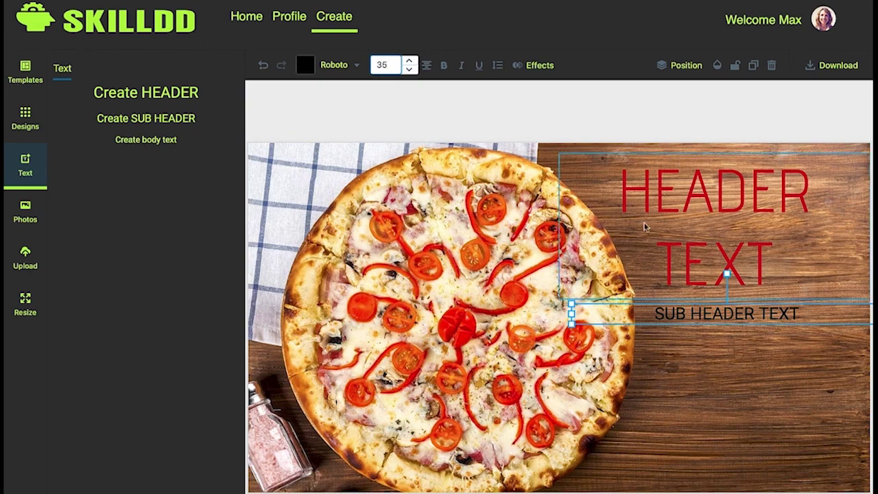
pyautogui.click(731, 377)
# - Replace the sub header's placeholder wording with "30% OFF Today!"
pyautogui.doubleClick(733, 314)
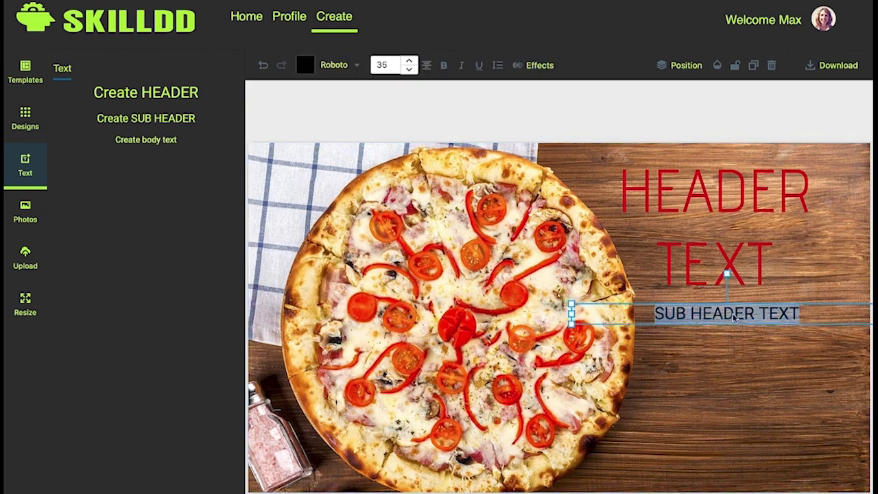
pyautogui.write('30')
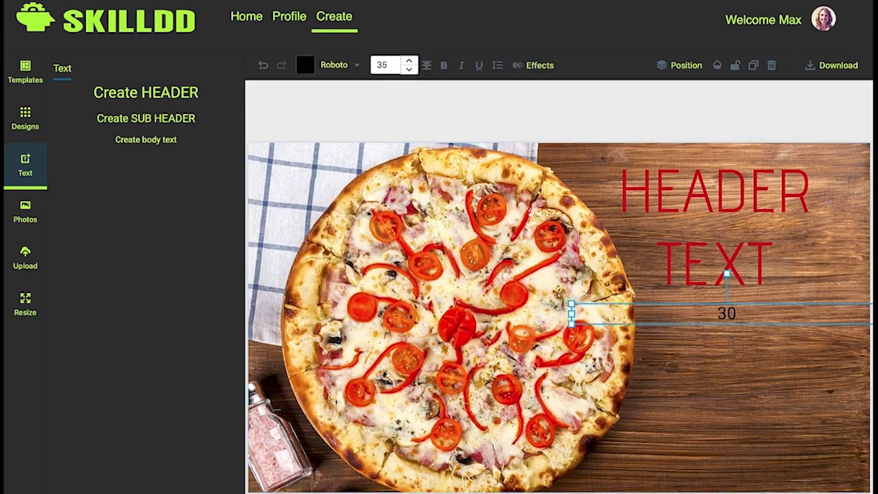
pyautogui.write('% OF')
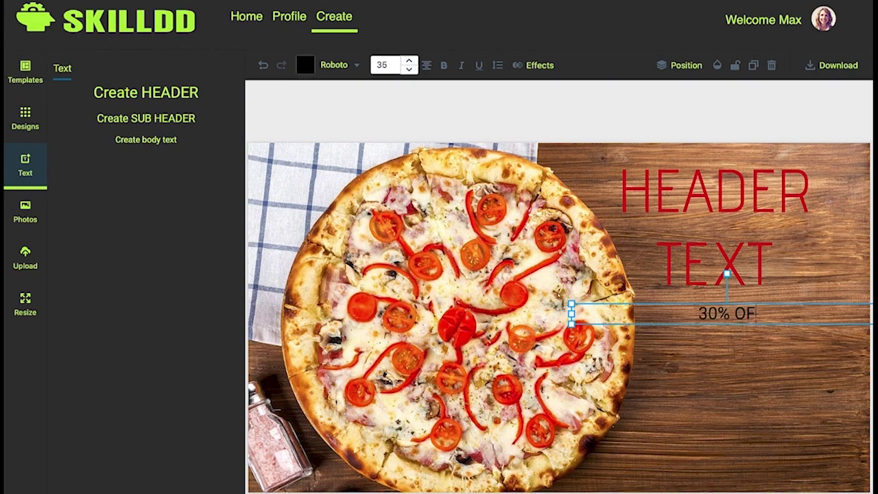
pyautogui.write('F Today')
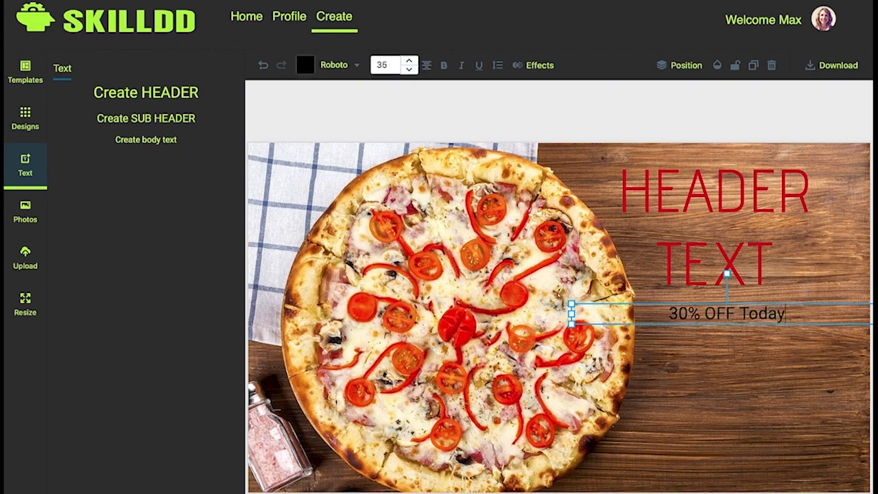
pyautogui.write('!')
pyautogui.click(343, 206)
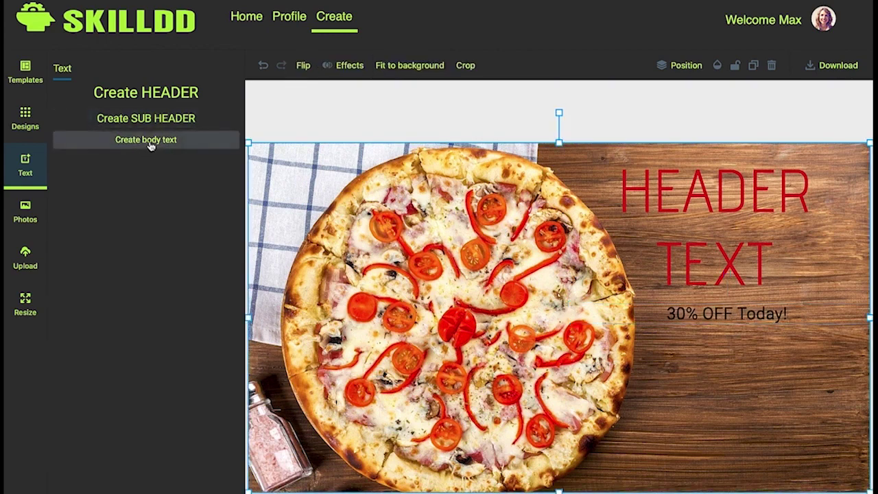